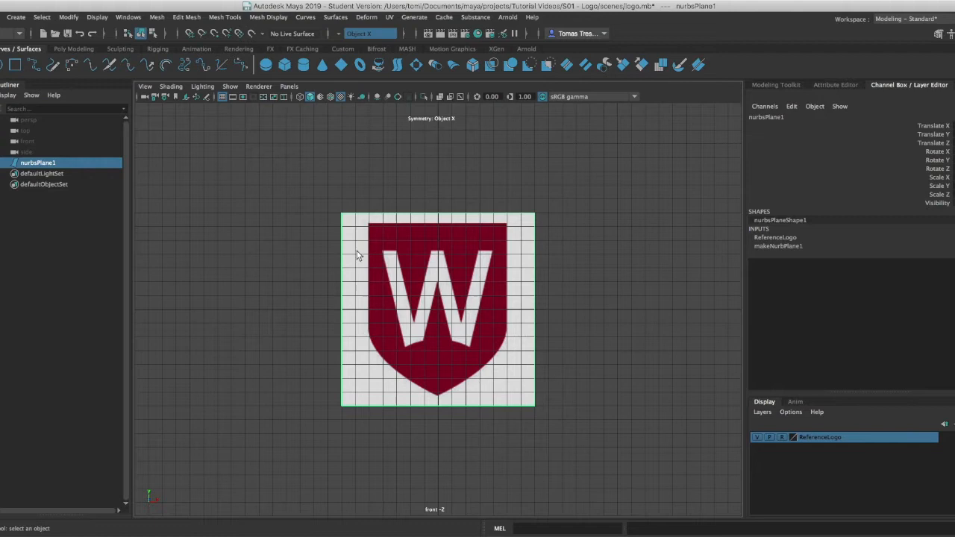
- Enable Interactive Creation for polygon primitives
left_click(68, 48)
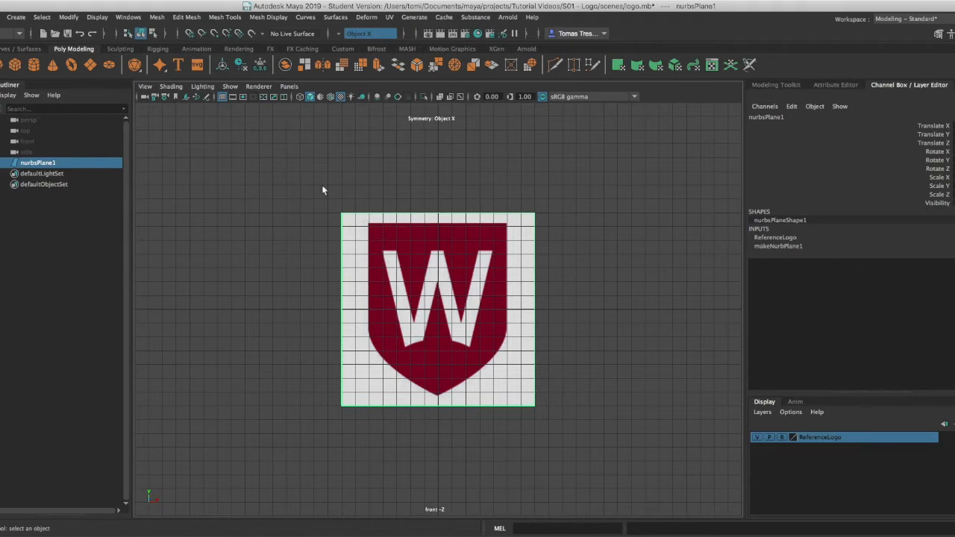
left_click(15, 17)
mouse_move(50, 55)
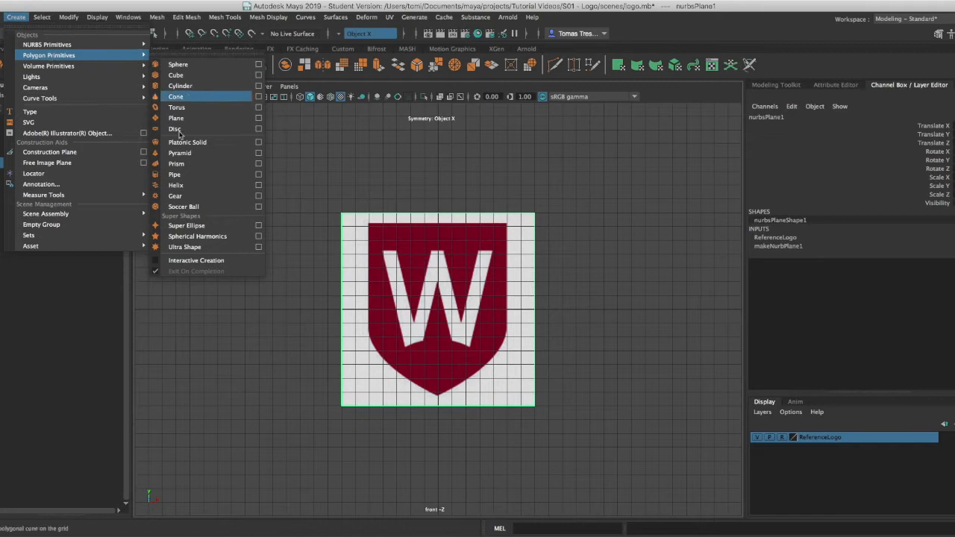
left_click(157, 266)
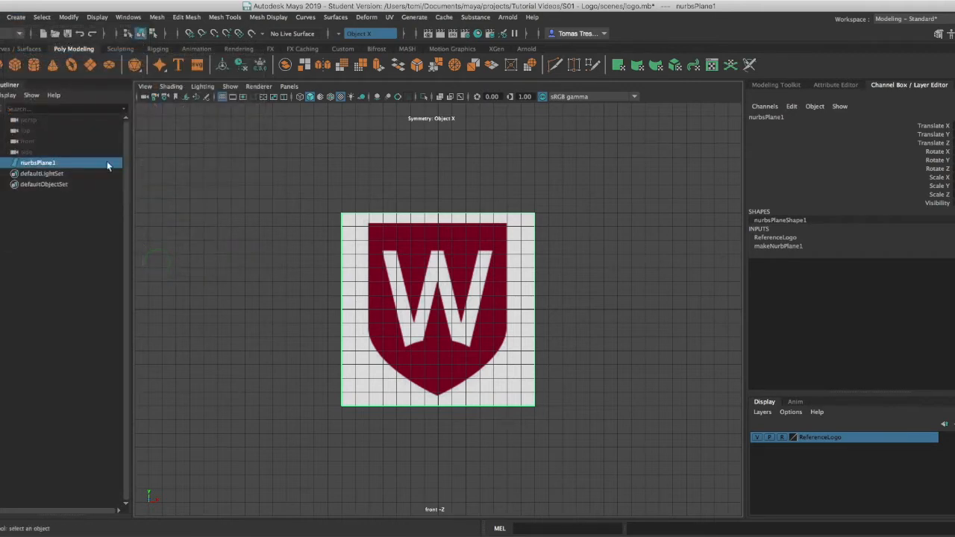
- Draw a polygon cube over the shield from the front view, about 10 wide, 12.5 tall and 1.72 thick
left_click(15, 65)
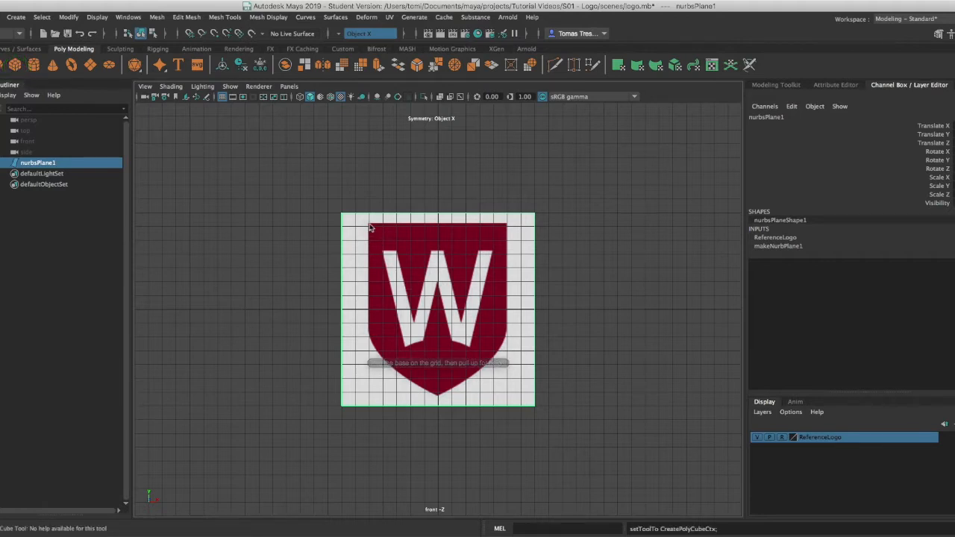
left_click_drag(369, 222, 510, 401)
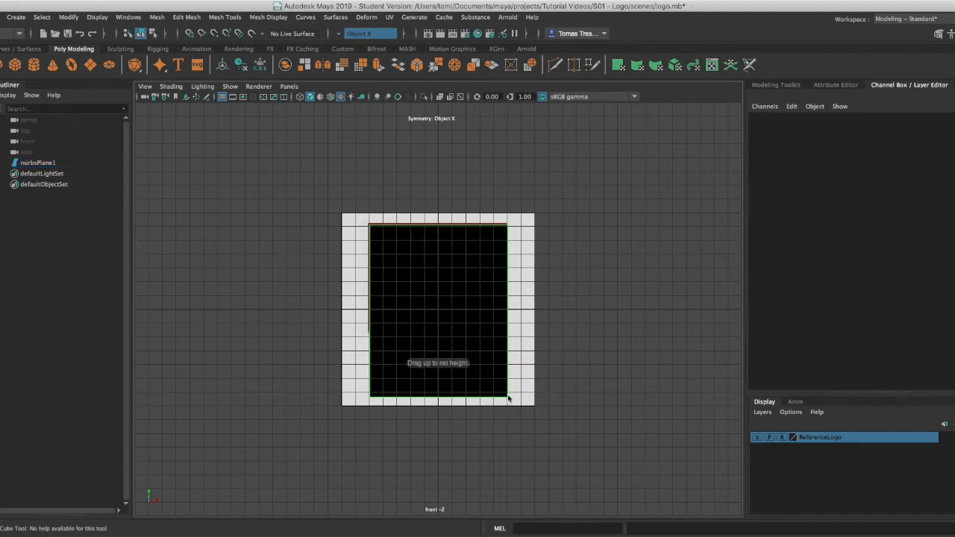
key("space")
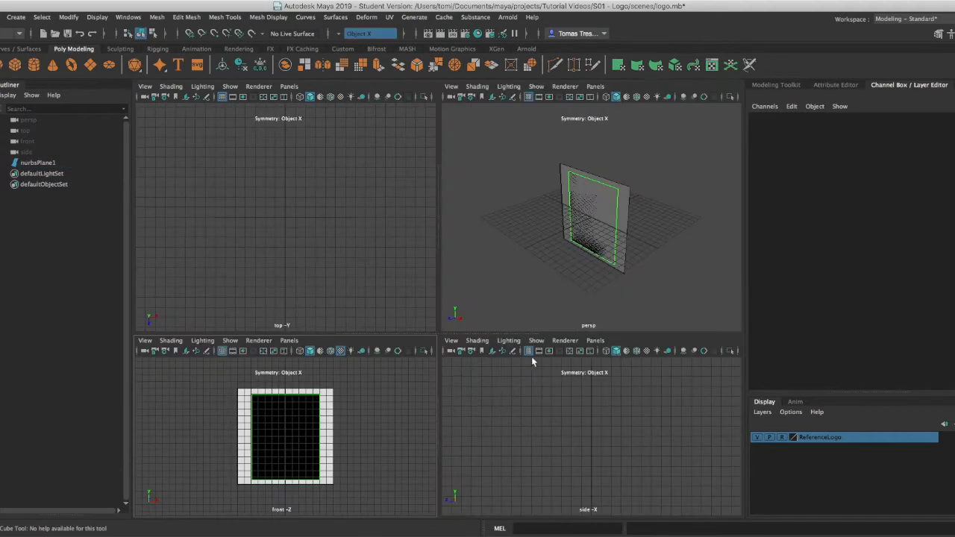
mouse_move(620, 274)
left_mouse_down()
mouse_move(631, 264)
mouse_move(620, 274)
left_mouse_up()
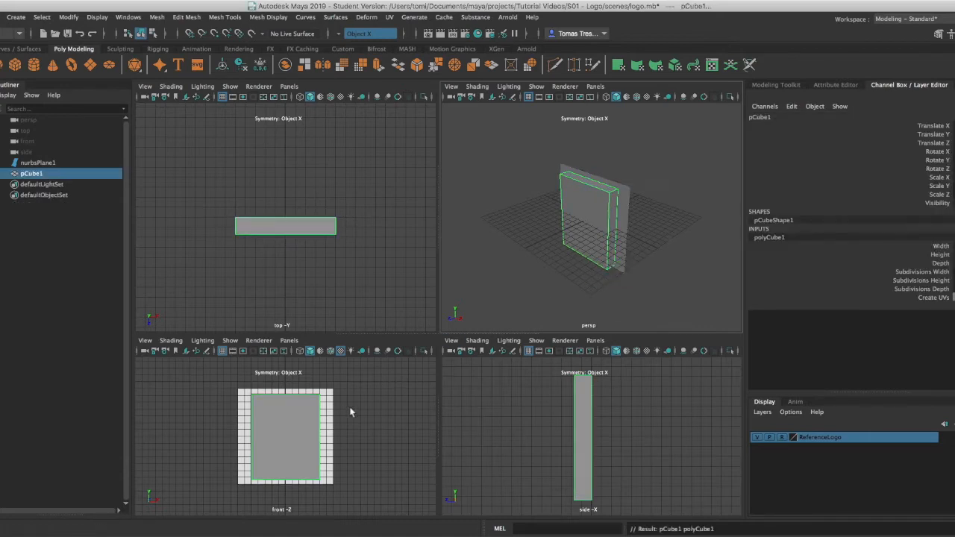
key("space")
- Switch the cube to object mode and nudge it so its edges line up with the shield's outline
right_click(424, 263)
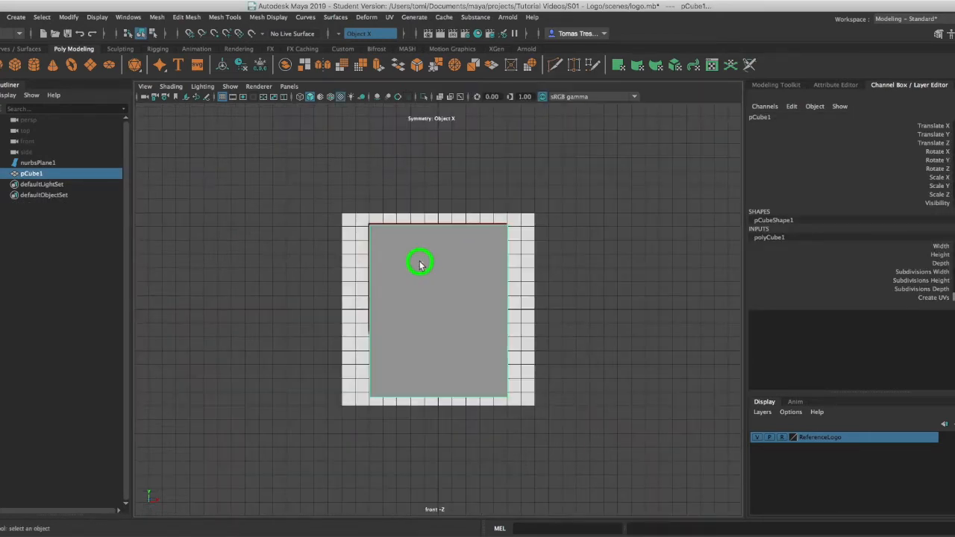
right_click_drag(420, 263, 476, 250)
right_click_drag(418, 270, 466, 246)
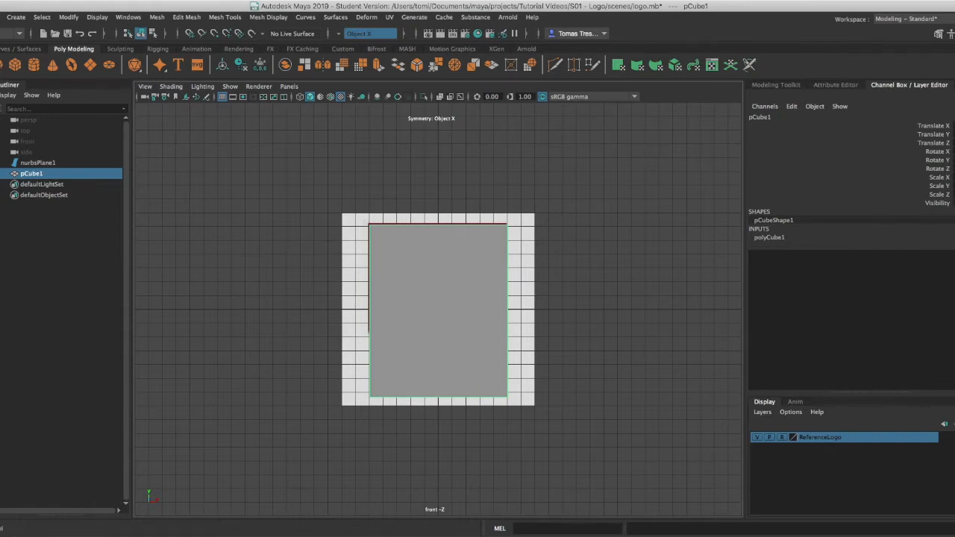
key("w")
left_click_drag(437, 312, 437, 314)
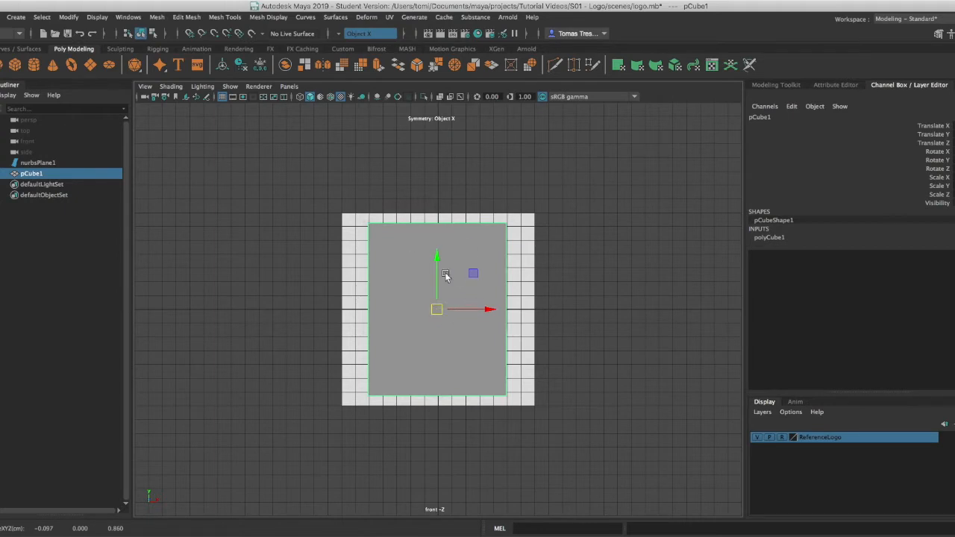
key("q")
left_click(434, 274)
key("w")
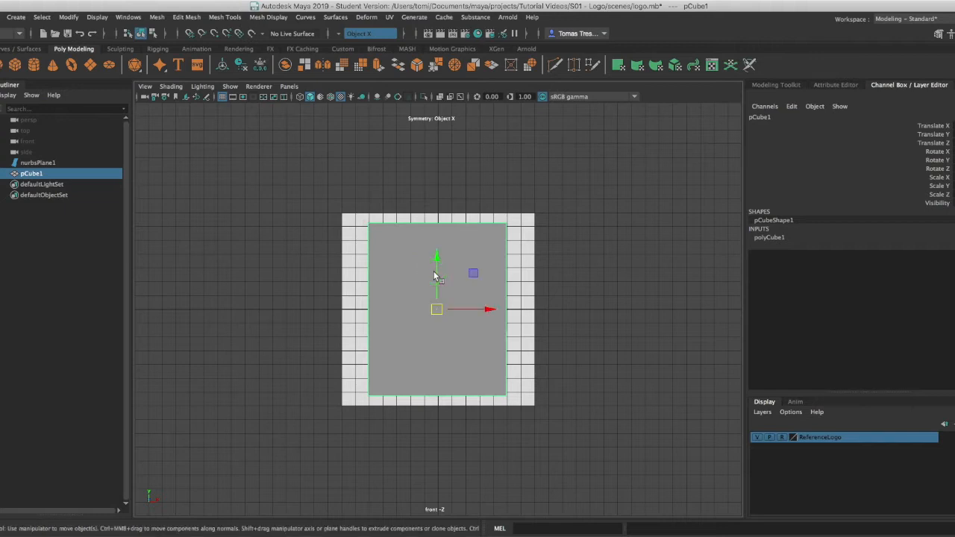
key("e")
key("r")
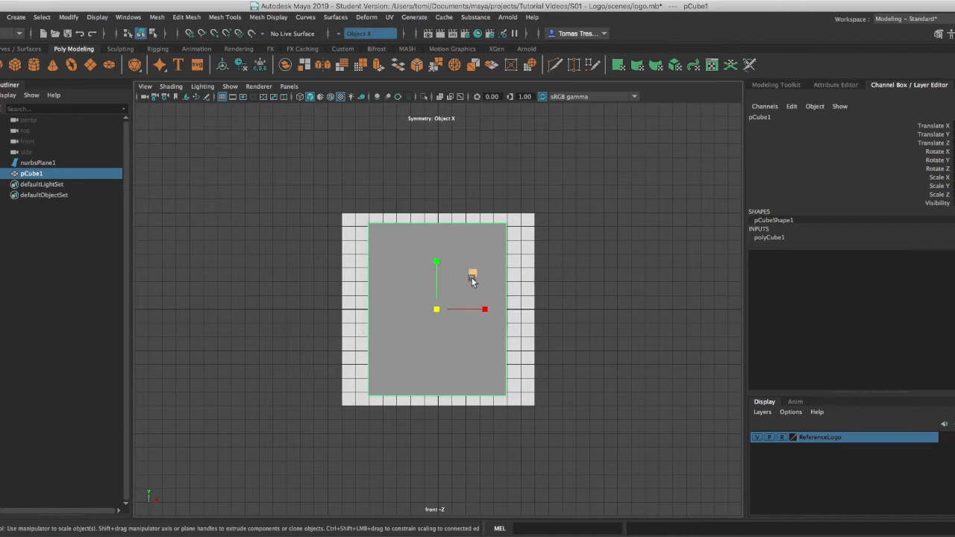
key("w")
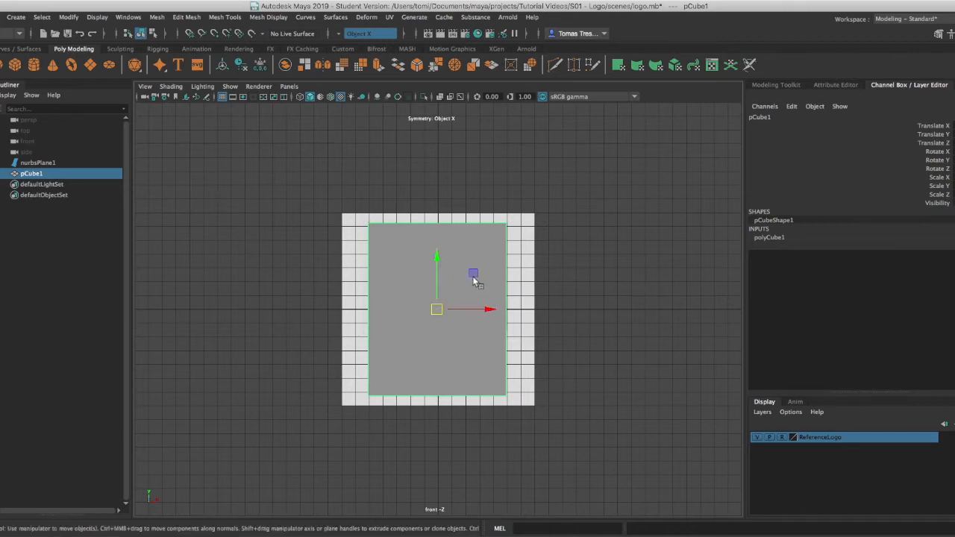
key("e")
key("r")
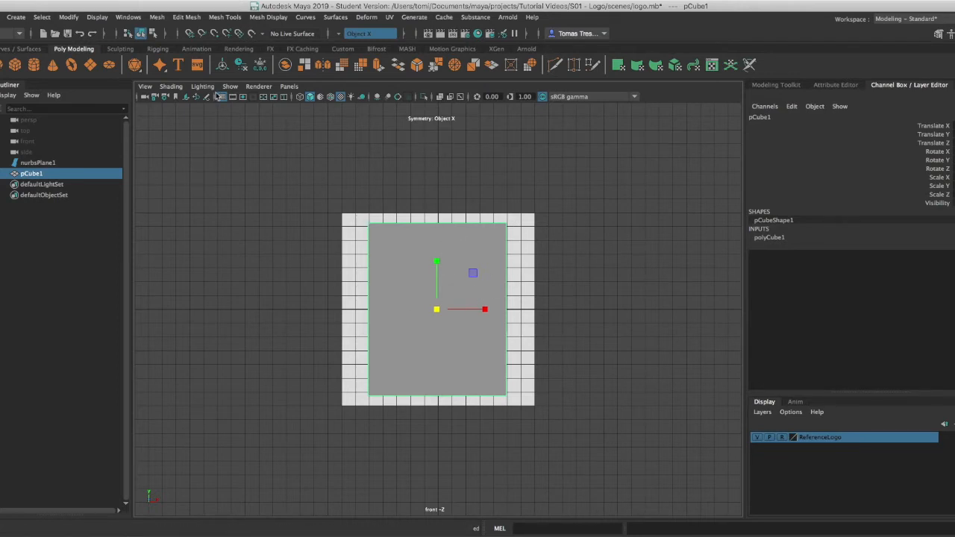
- Enable X-Ray shading in the front view and display the cube's vertices for editing
left_click(171, 87)
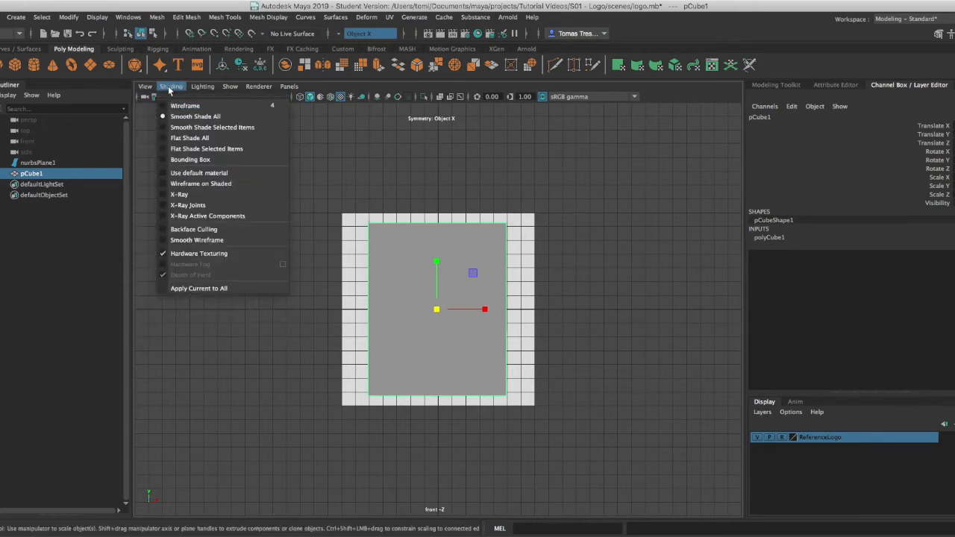
left_click(163, 196)
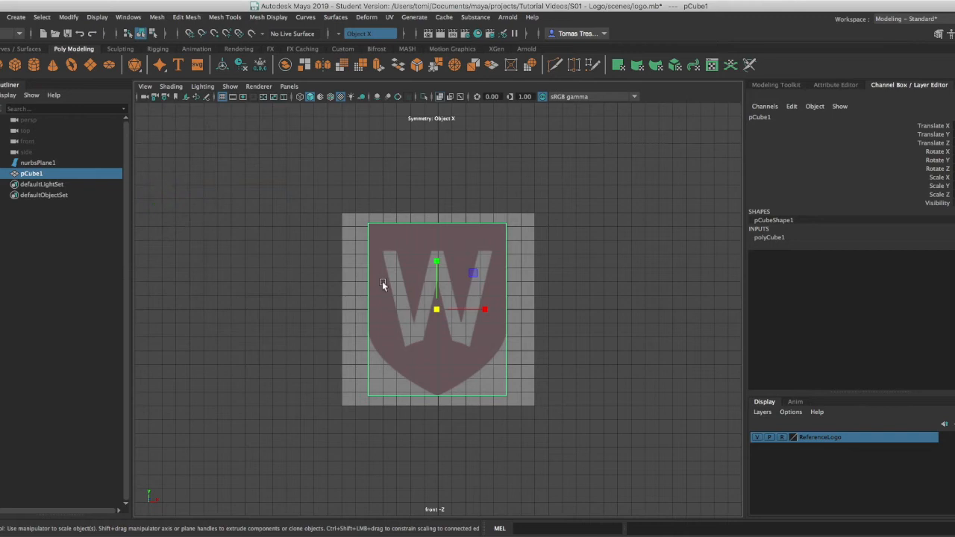
right_click_drag(409, 311, 347, 264)
left_click(366, 395)
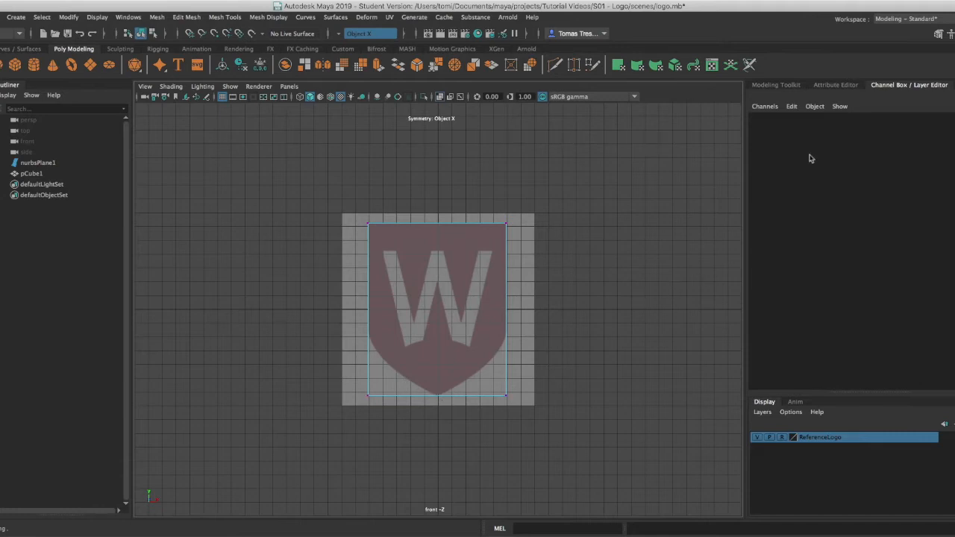
- Set the cube's Subdivisions Width to 6 in its polyCube1 attributes and return to vertex editing
left_click(825, 86)
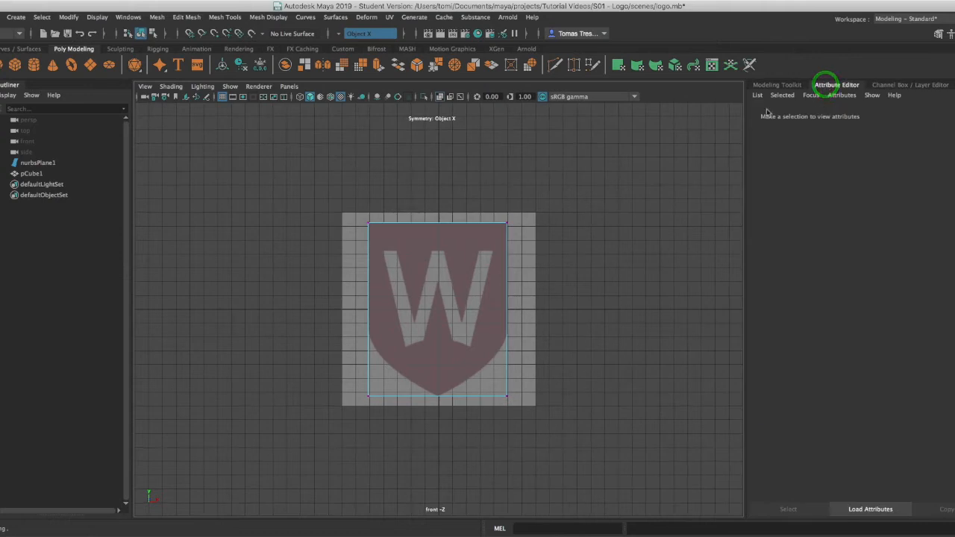
right_click_drag(449, 249, 482, 238)
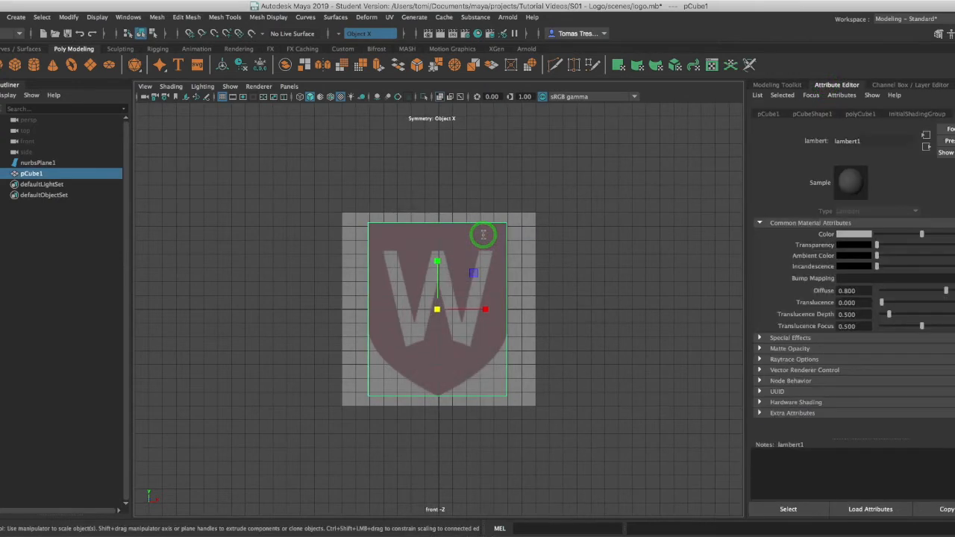
left_click(859, 114)
left_click_drag(882, 221, 893, 223)
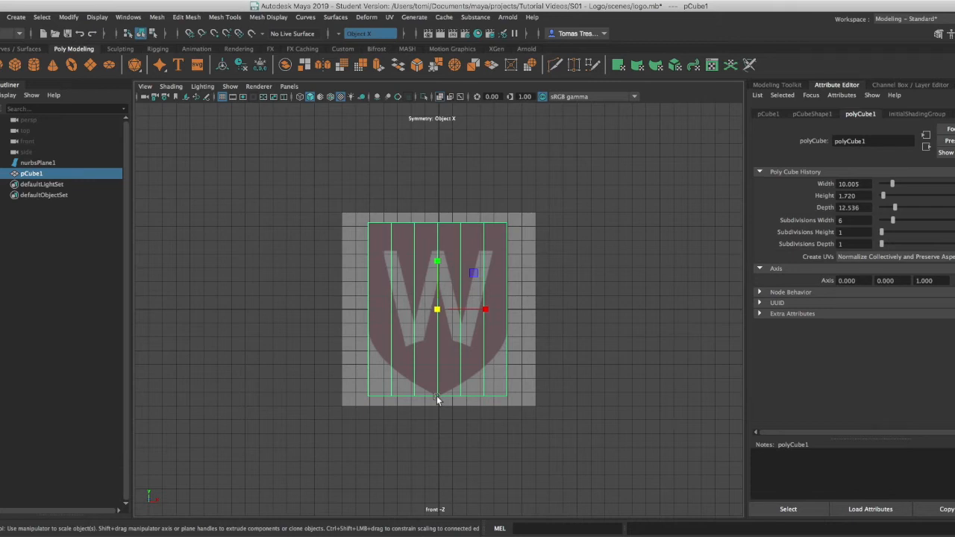
key("q")
right_click_drag(408, 262, 361, 258)
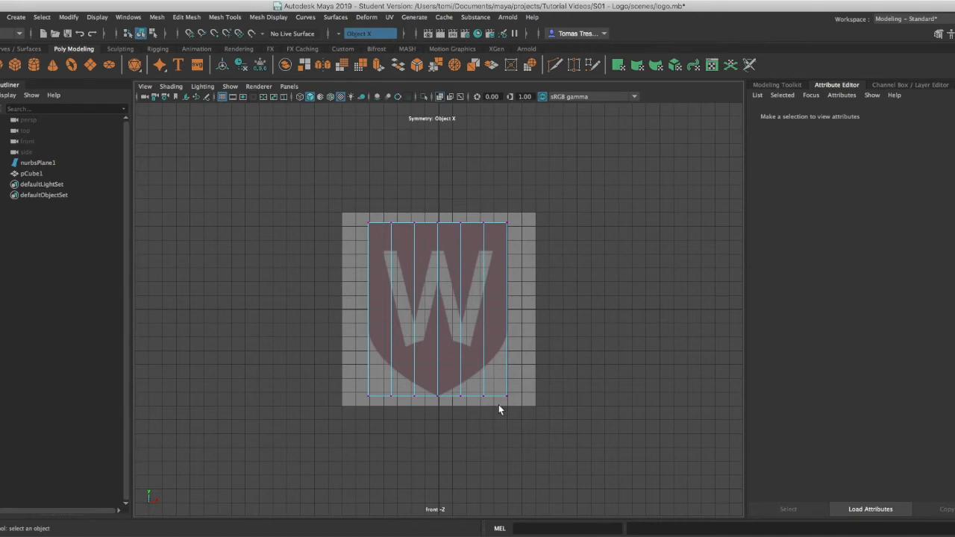
- Set the Select tool's symmetry to Off to compare, and change it to Object Y
double_click(1, 91)
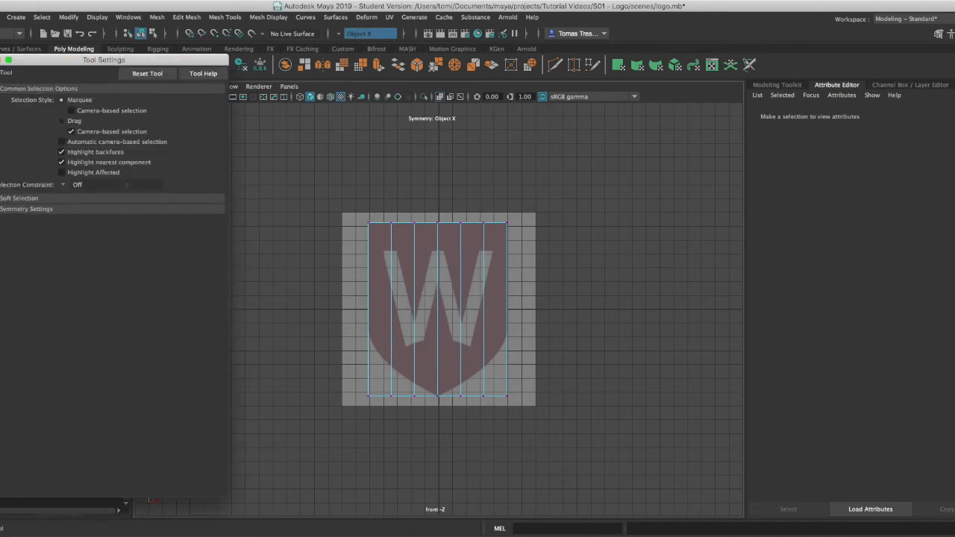
left_click(1, 209)
left_click(75, 222)
left_click(85, 235)
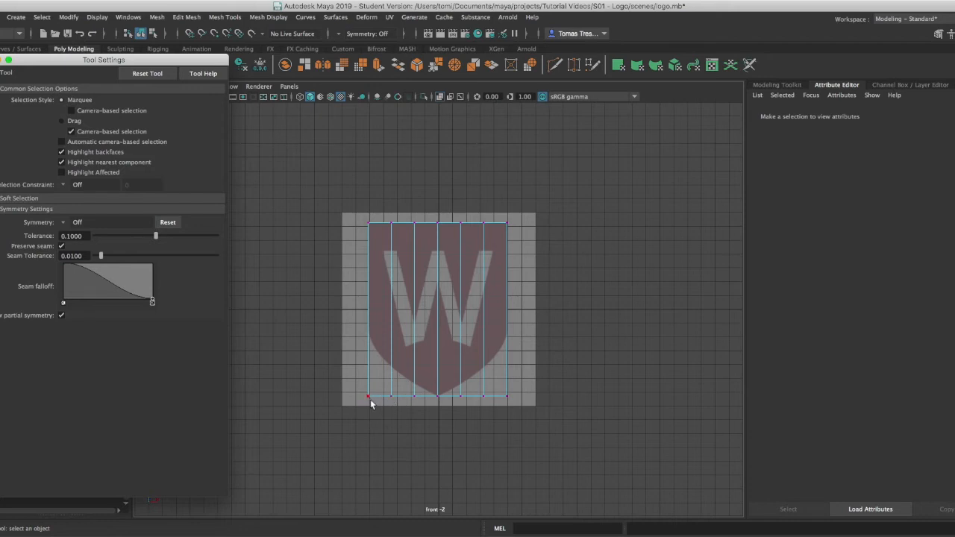
left_click(62, 222)
left_click(87, 250)
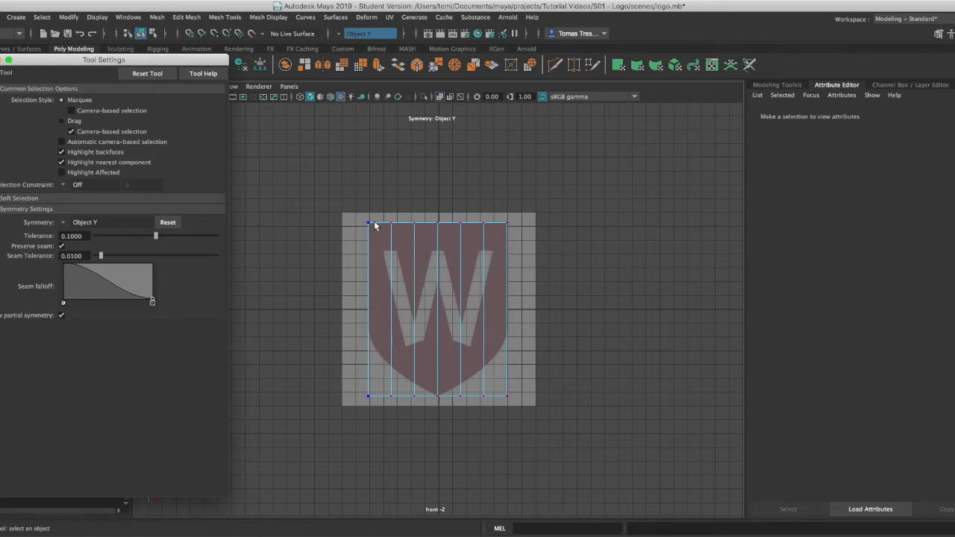
- Try moving the cube's upper-left corner vertex upward with Object Y symmetry, and undo the move
left_click(372, 224)
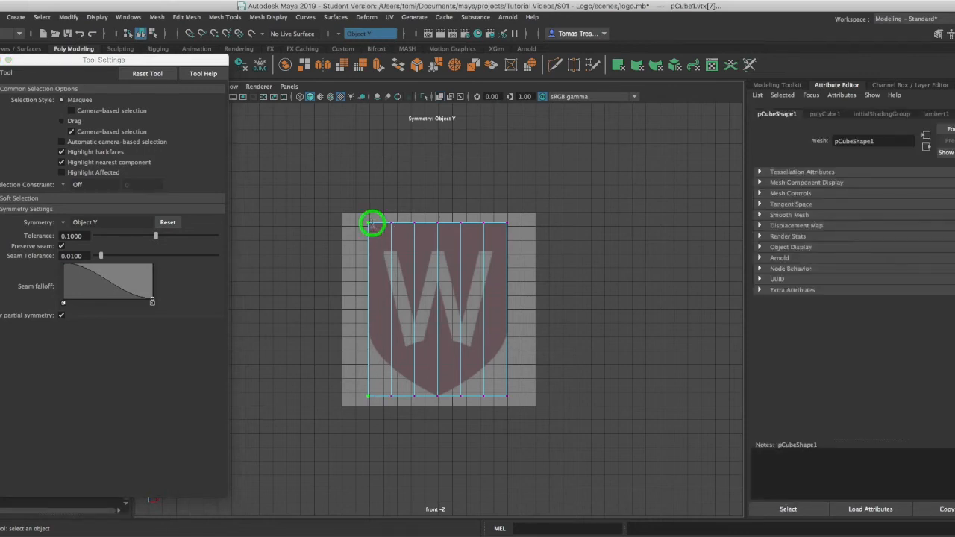
key("w")
left_click_drag(370, 221, 361, 182)
key("ctrl+z")
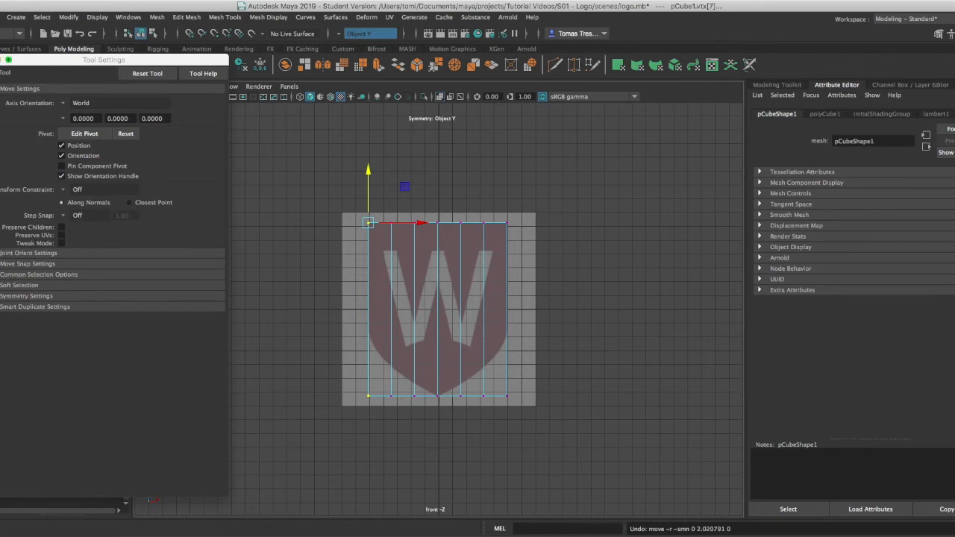
- Set the Select tool's symmetry to Object X
left_click(0, 60)
double_click(0, 92)
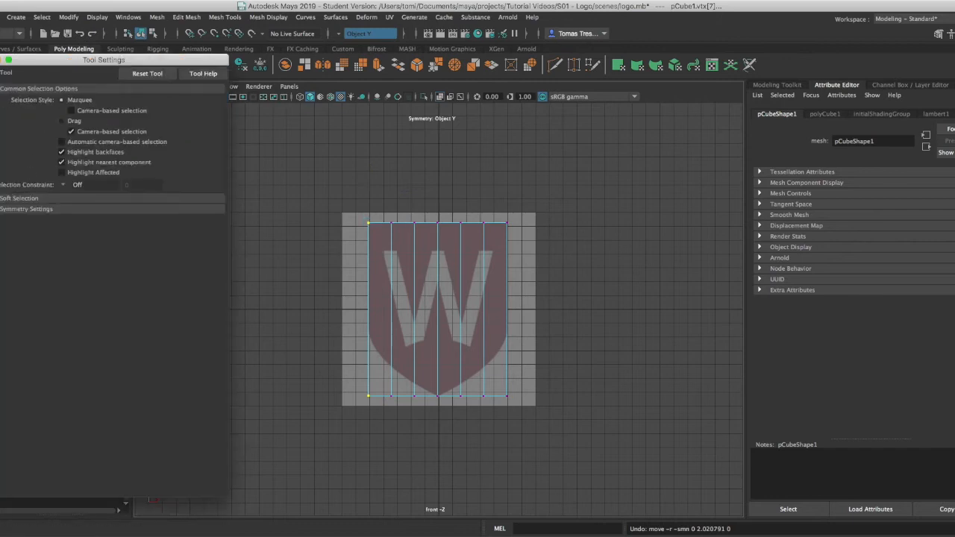
left_click(0, 209)
left_click(63, 221)
left_click(77, 239)
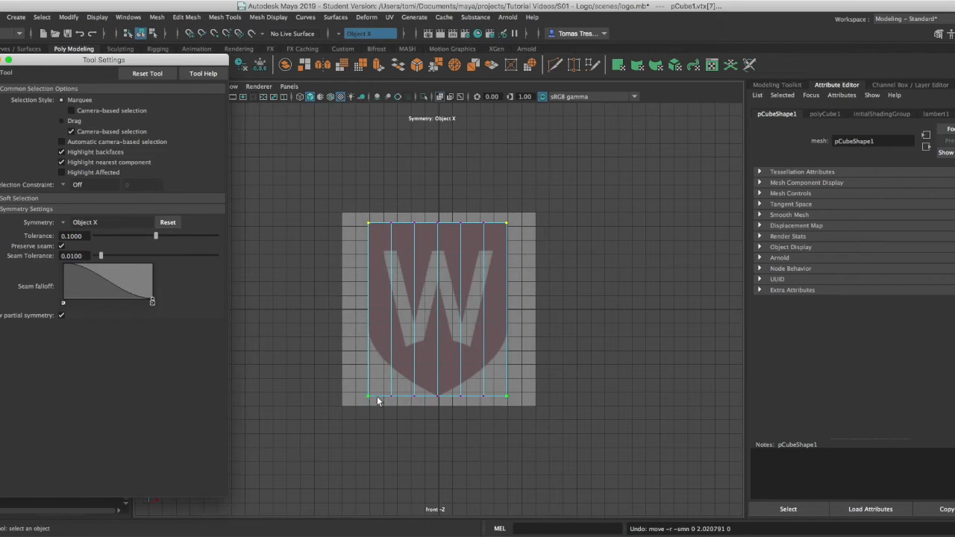
- Try raising only the front lower corner vertices with Object X symmetry in the four-view layout, and undo the move
left_click(507, 396, "shift")
left_click(501, 408)
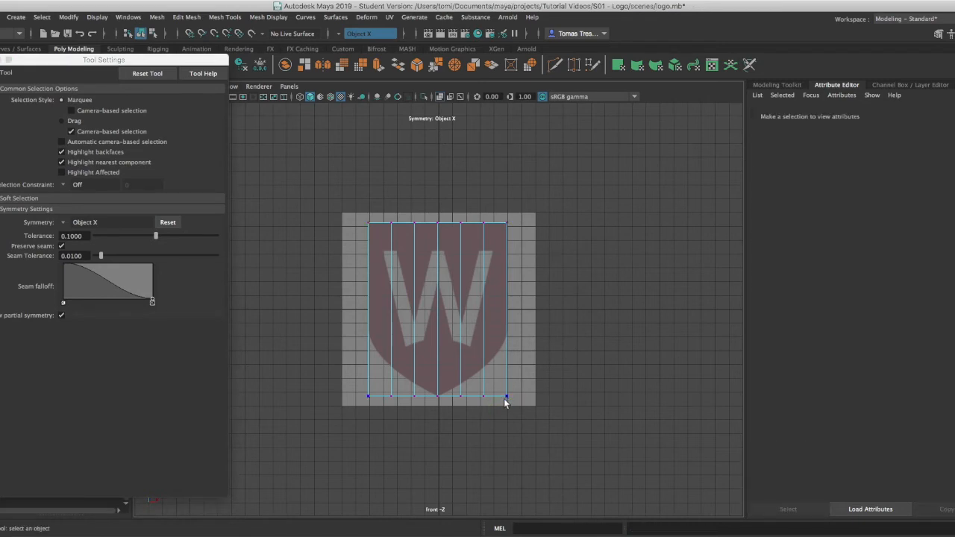
left_click(507, 397)
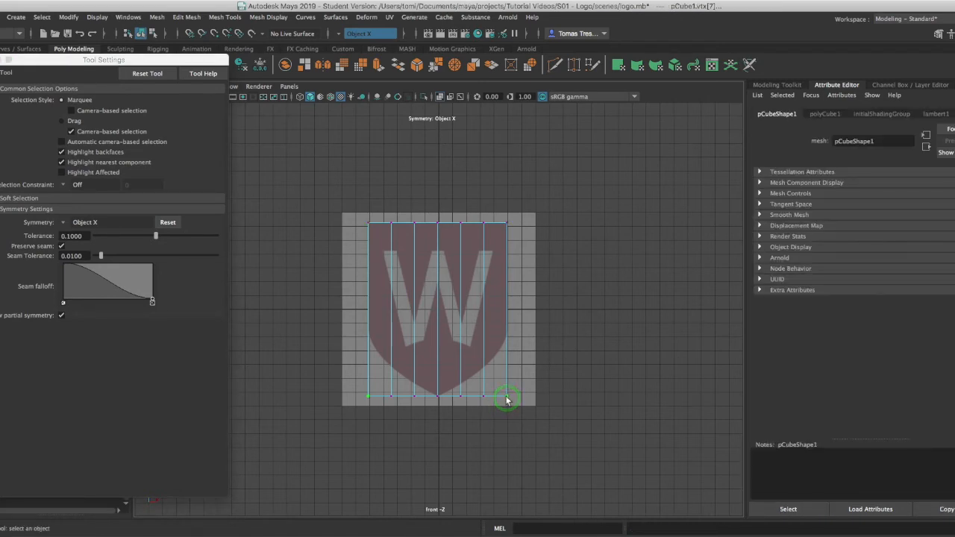
key("space")
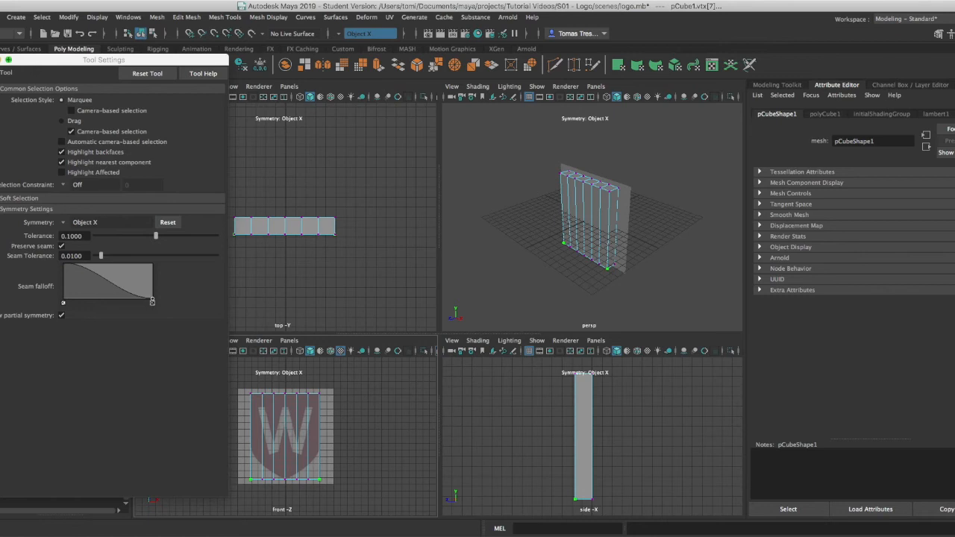
left_click(5, 60)
left_click(607, 269)
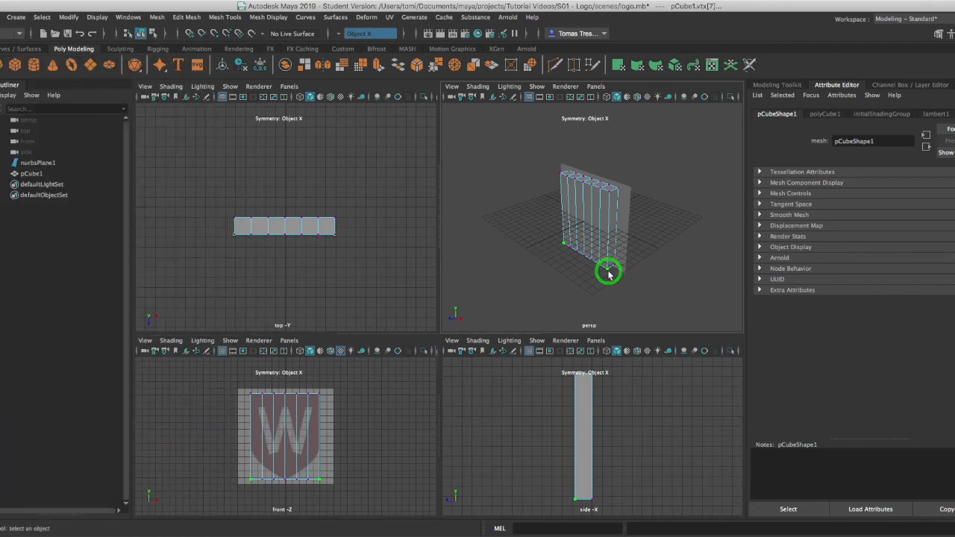
key("w")
left_click_drag(320, 483, 325, 448)
key("z")
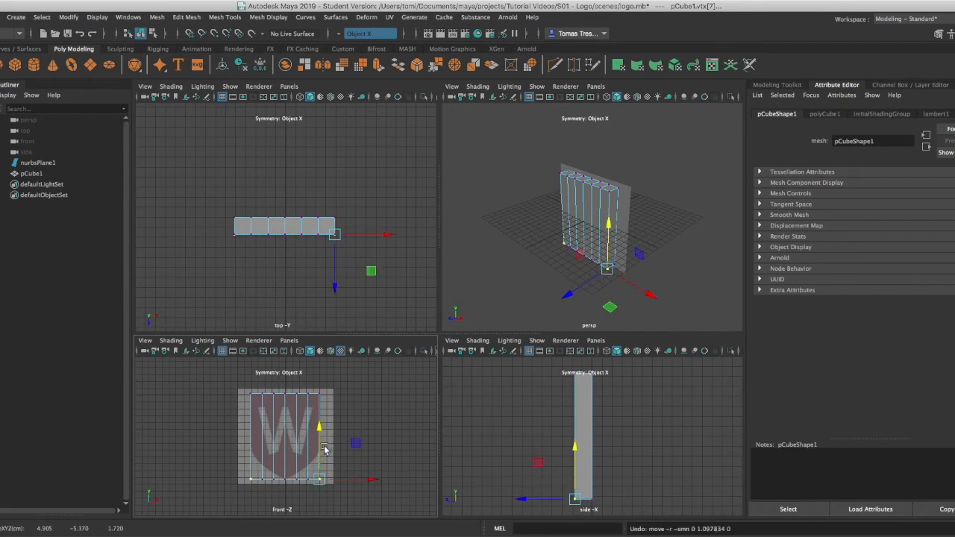
- Box-select the front and back vertices at the cube's lower-right corner and check the mirrored selection in all four views
key("space")
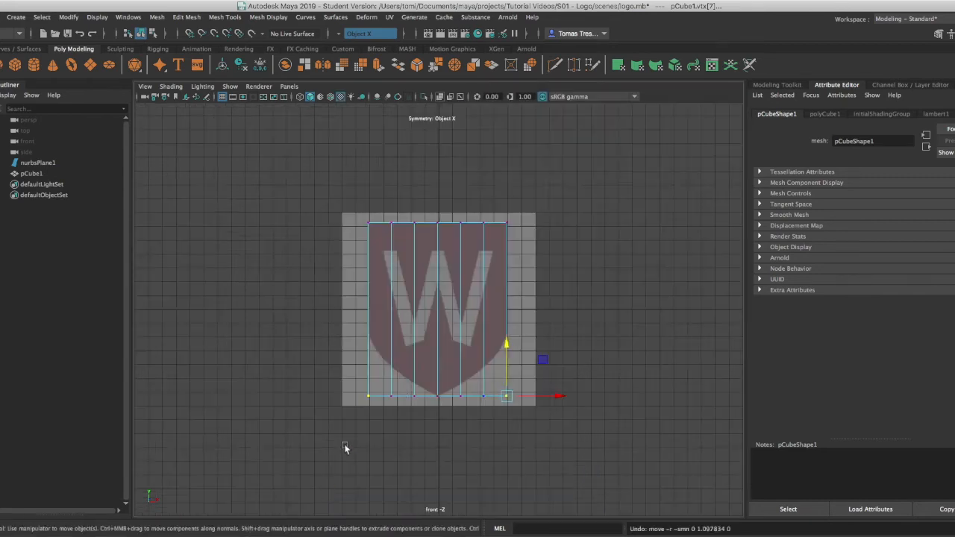
left_click(525, 418)
left_click_drag(528, 417, 492, 386)
key("space")
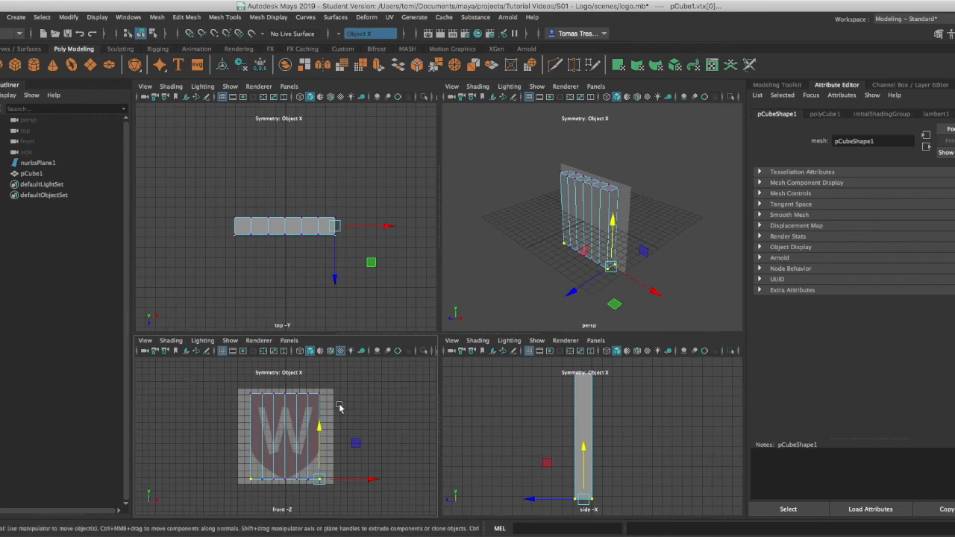
- Raise the mirrored lower corner vertices and the next two lower vertex pairs inward to follow the shield's curved bottom in the front view
key("space")
left_click_drag(506, 344, 510, 285)
left_click_drag(467, 415, 483, 333)
left_click_drag(447, 411, 460, 352)
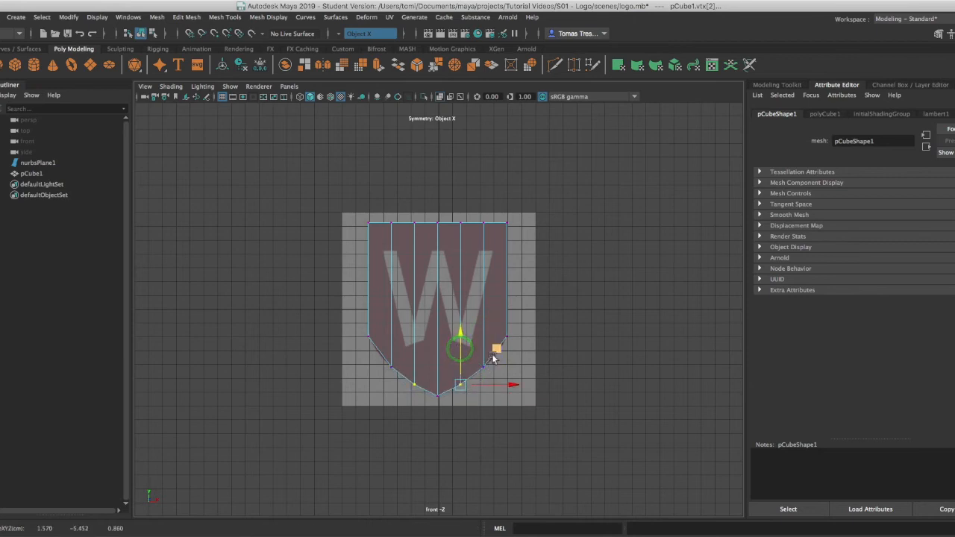
left_click(481, 186)
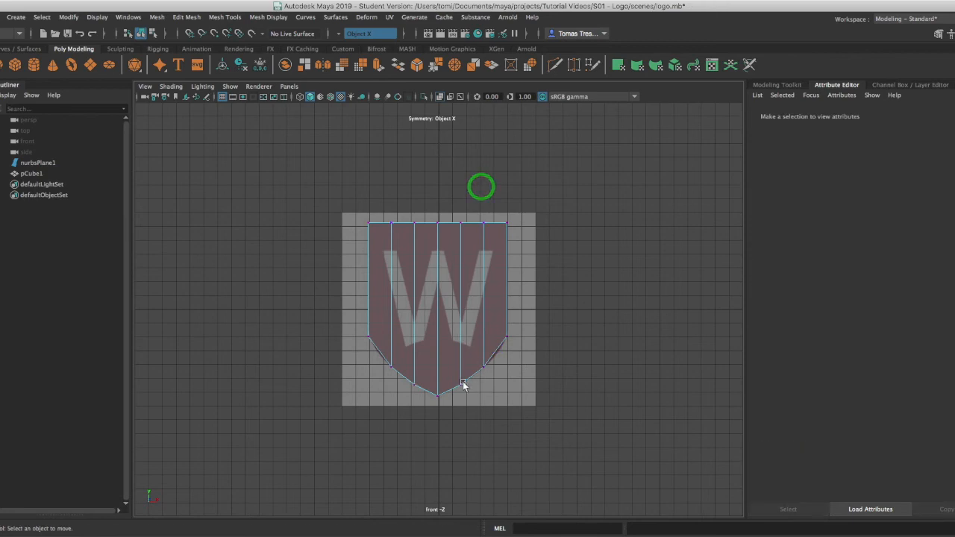
- Shift the mirrored vertex columns beside the outer edges outward and raise their lower vertices to about X 3.59, Y -3.90
left_click_drag(476, 194, 489, 403)
left_click_drag(530, 296, 533, 295)
left_click(497, 376)
left_click_drag(498, 377, 478, 363)
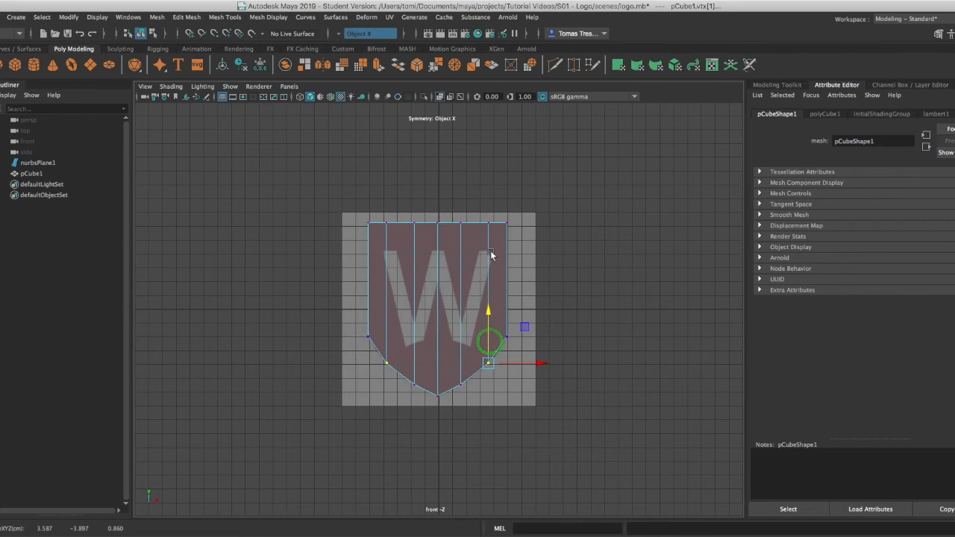
- Spread the same mirrored vertex columns farther outward and refine their lower vertices to about X 3.90, Y -3.66 along the shield curve
left_click_drag(481, 209, 494, 380)
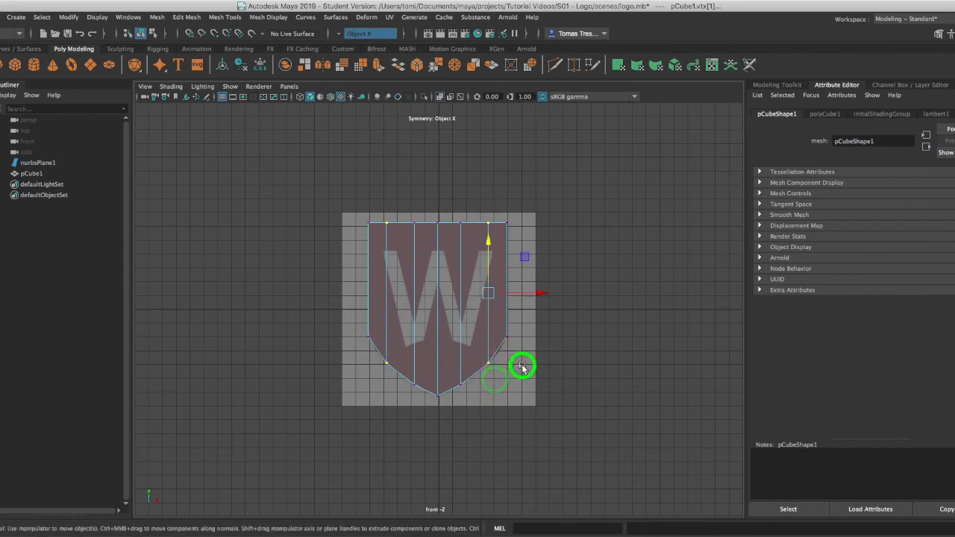
left_click(522, 366)
left_click_drag(481, 203, 512, 367)
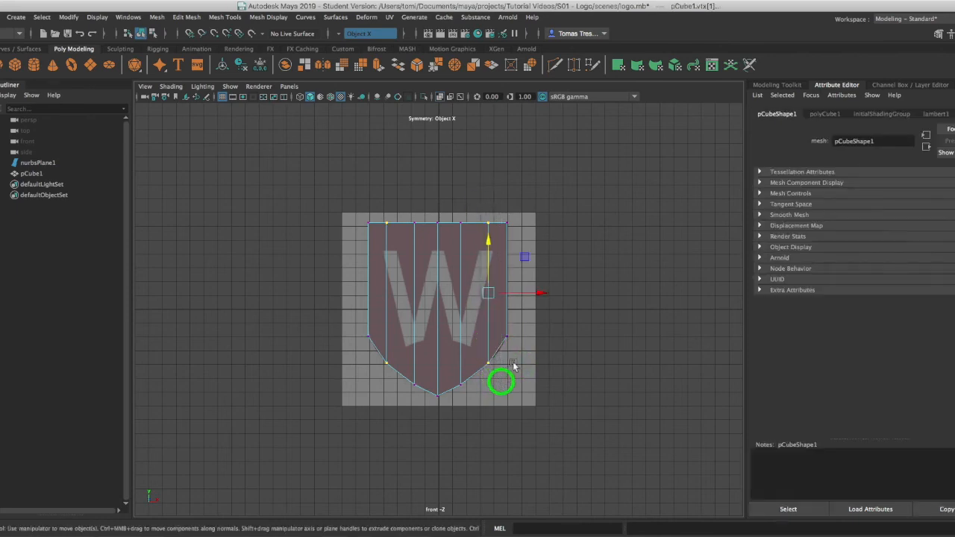
left_click(543, 292)
left_click_drag(543, 293, 545, 293)
left_click(502, 385)
left_click_drag(501, 385, 492, 337)
left_click(492, 339)
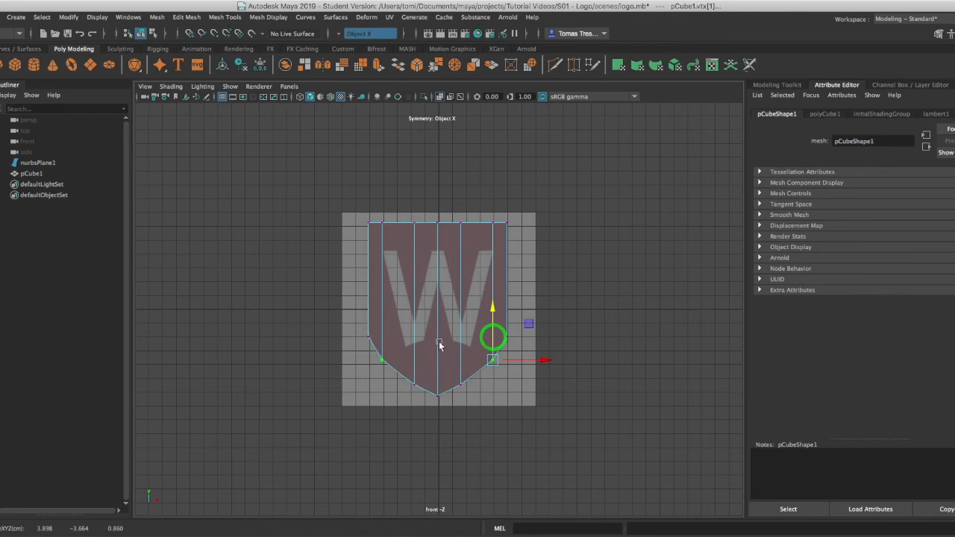
- Inspect the shield mesh in the perspective view and switch it from vertex editing back to object mode
key("space")
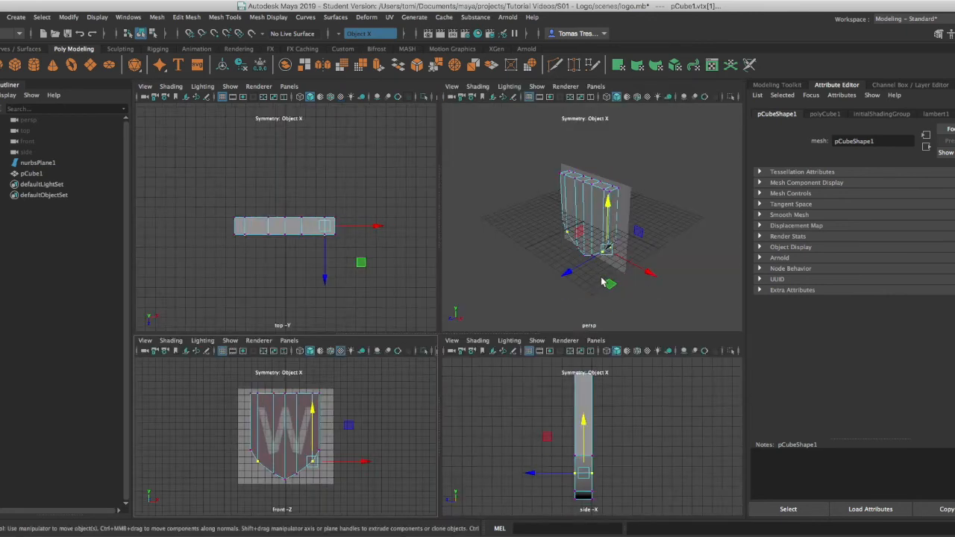
scroll(577, 271, "down", 4)
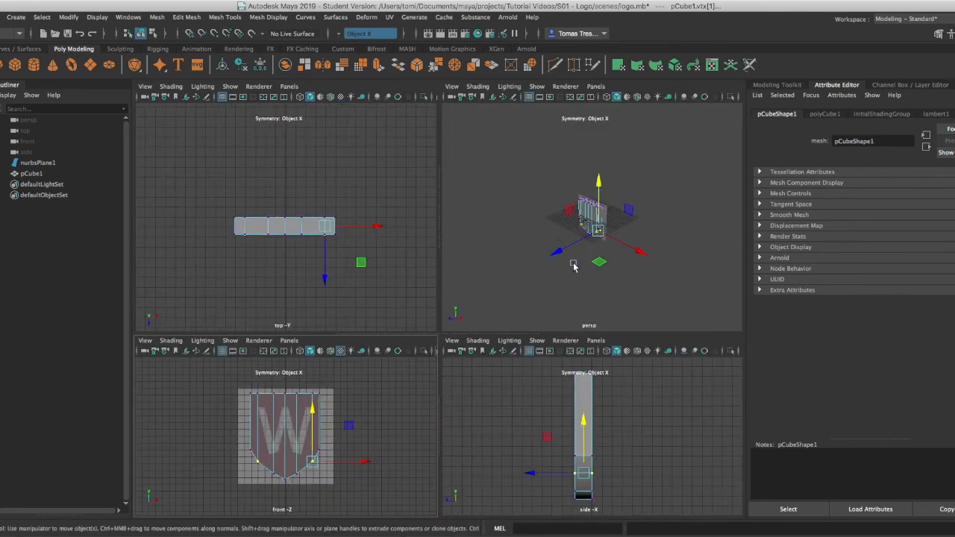
scroll(573, 267, "up", 8)
scroll(572, 269, "down", 4)
mouse_move(558, 282)
left_mouse_down("alt")
mouse_move(667, 259)
mouse_move(729, 262)
mouse_move(522, 312)
mouse_move(529, 292)
mouse_move(633, 276)
mouse_move(656, 294)
mouse_move(702, 283)
mouse_move(631, 279)
mouse_move(571, 244)
mouse_move(627, 299)
mouse_move(574, 273)
left_mouse_up("alt")
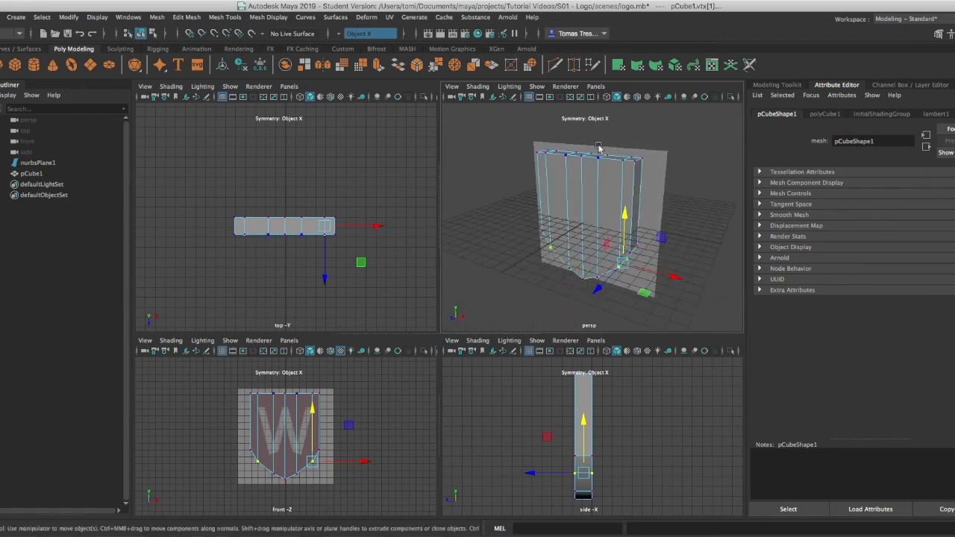
right_click_drag(603, 177, 649, 160)
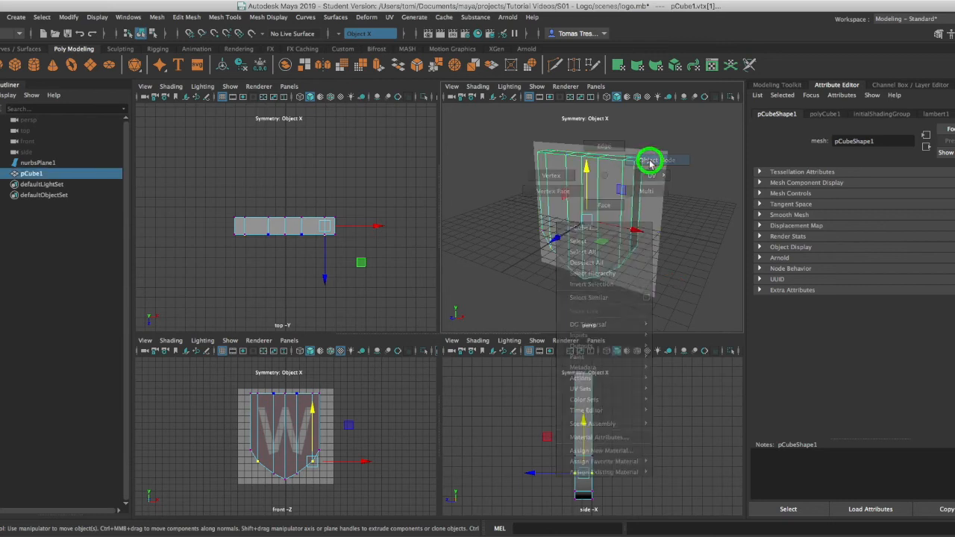
- Set pCube1's Translate X, Y and Z to 0 to centre the shield at the origin
left_click(768, 113)
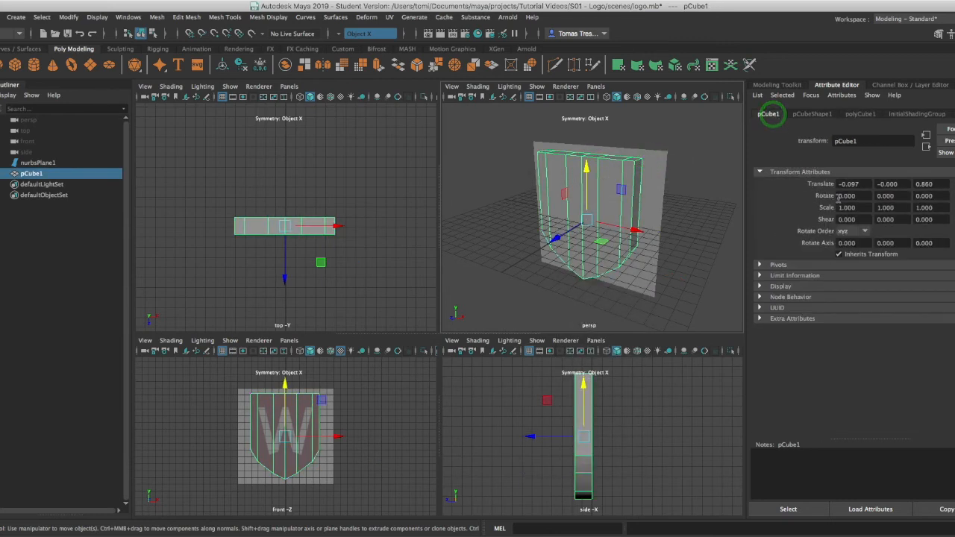
left_click_drag(869, 186, 789, 187)
type("0")
key("Tab")
type("0")
key("Tab")
type("0")
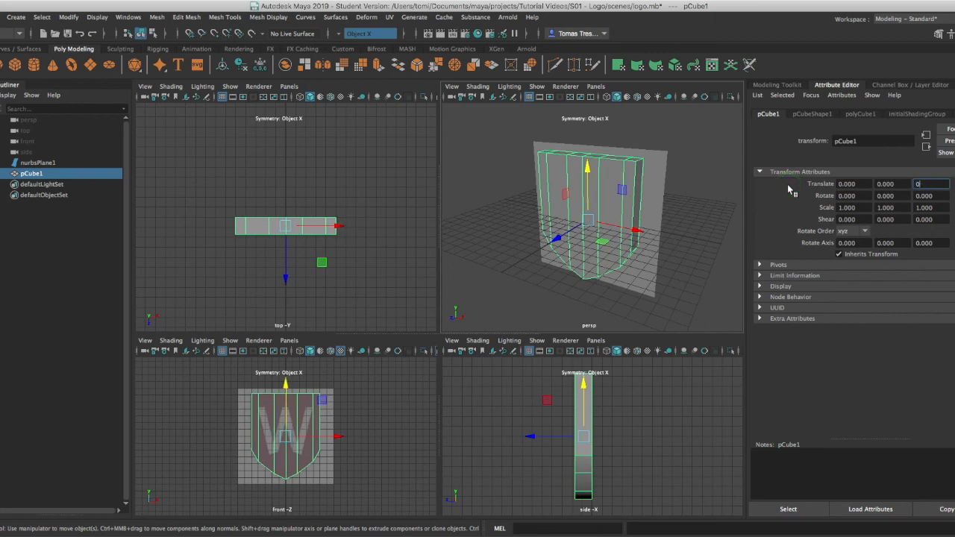
left_click(860, 195)
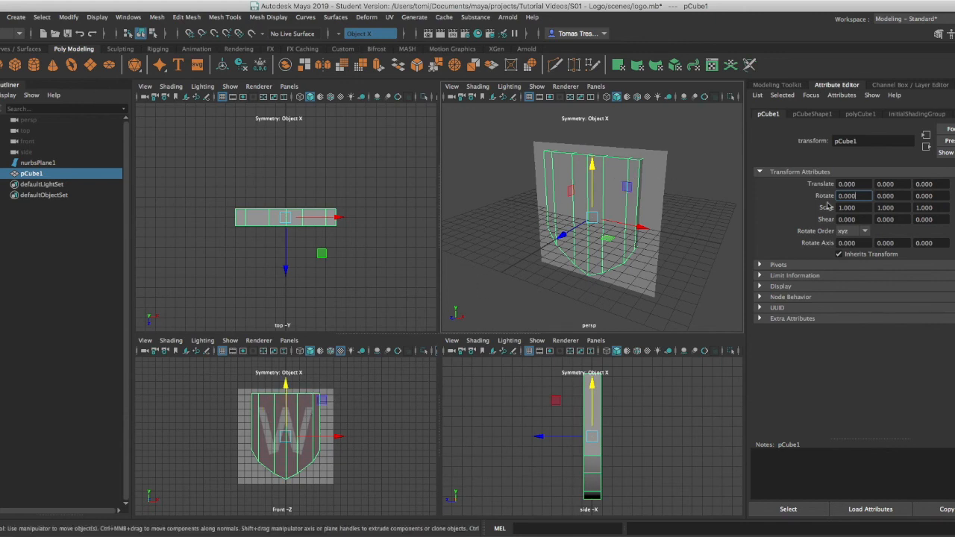
- Try setting the polyCube1 depth to 12, and undo the change
left_click(860, 114)
left_click(867, 209)
left_click_drag(867, 209, 829, 209)
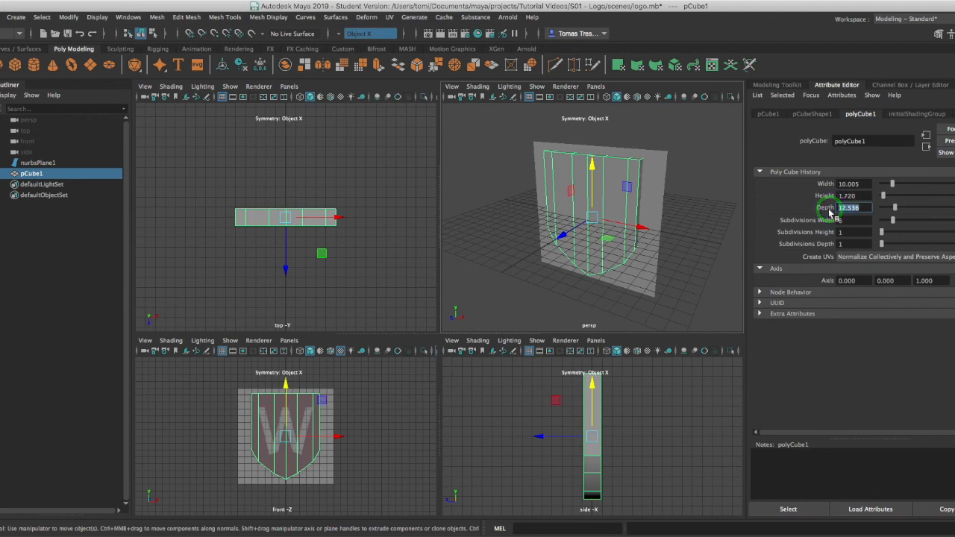
type("12")
left_click(859, 196)
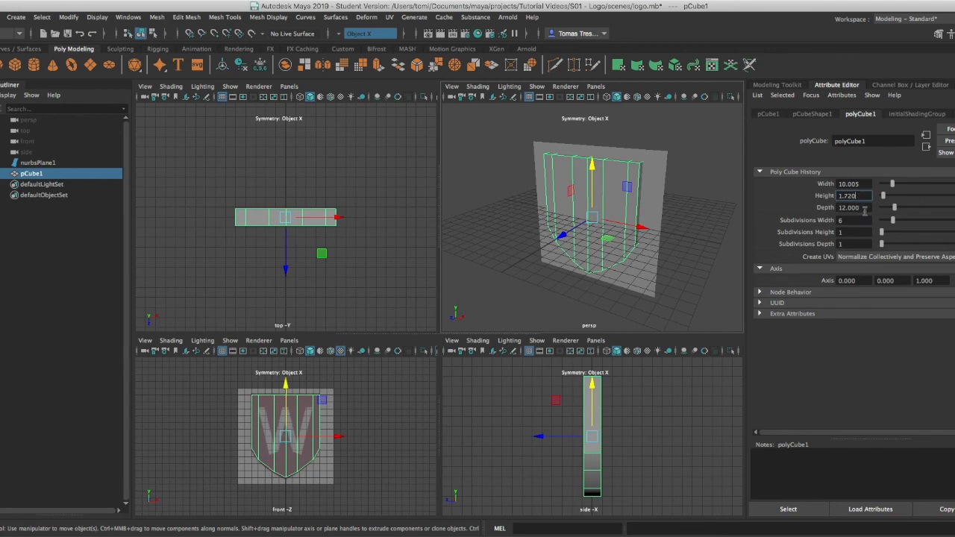
left_click(724, 191)
key("ctrl+z")
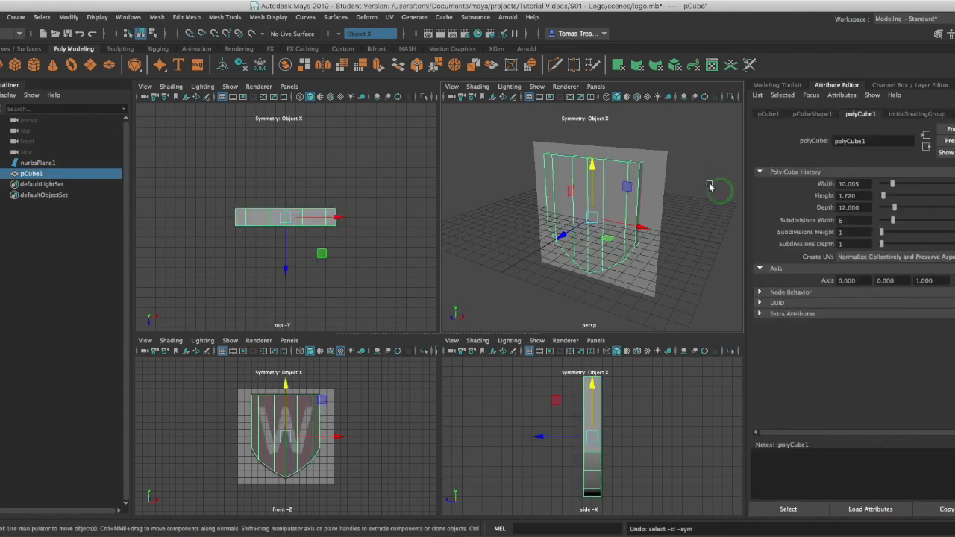
- Set the polyCube1 height to 1.5 to thin the shield, and check its outline against the reference in the front view
left_click(860, 184)
left_click(816, 196)
type("1.5")
key("Return")
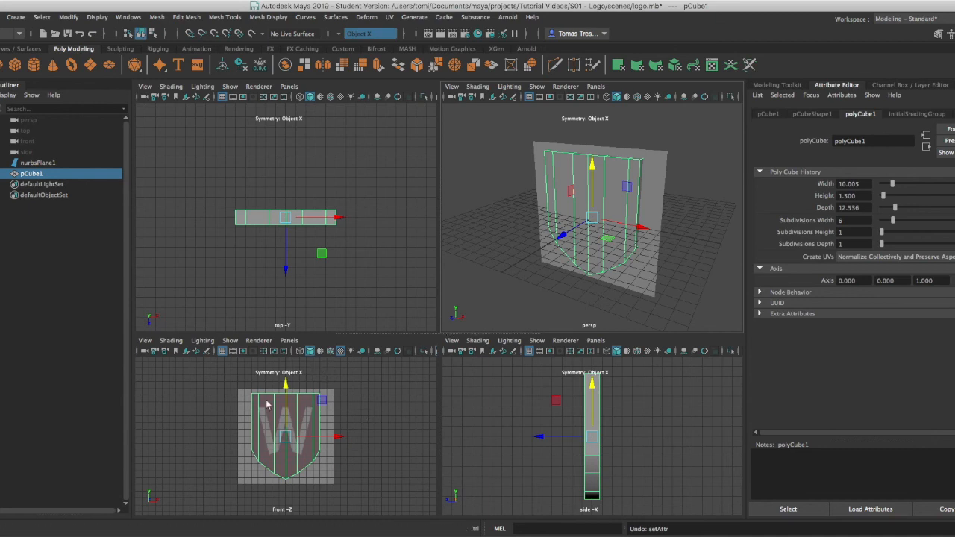
key("space")
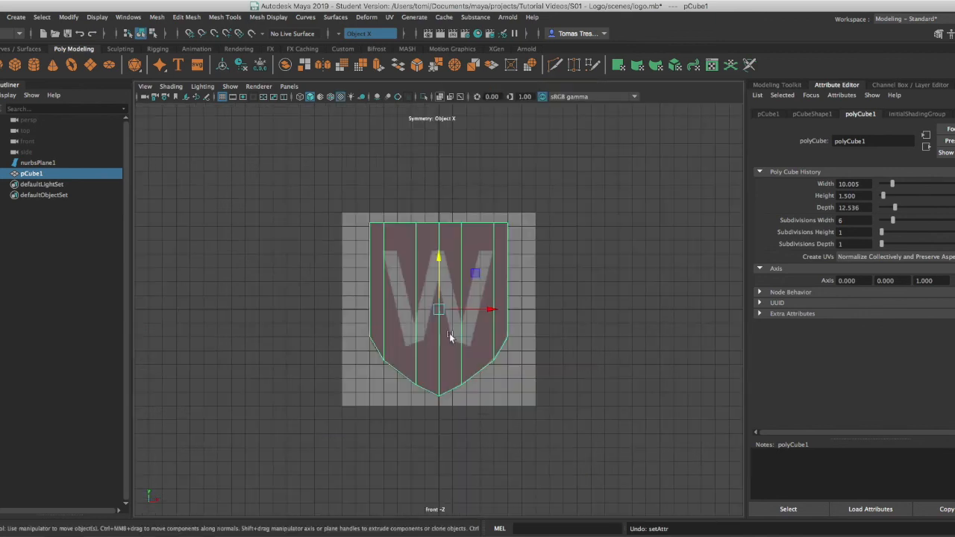
key("space")
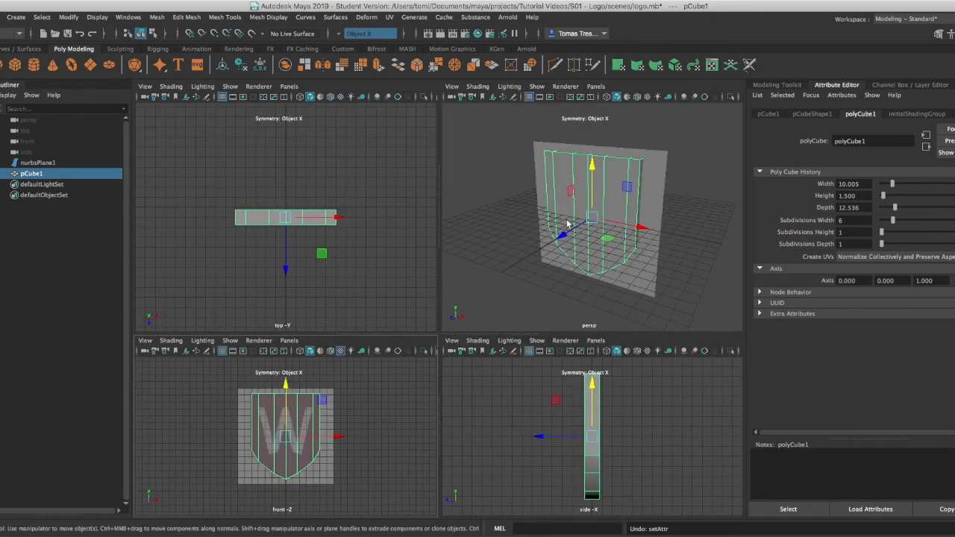